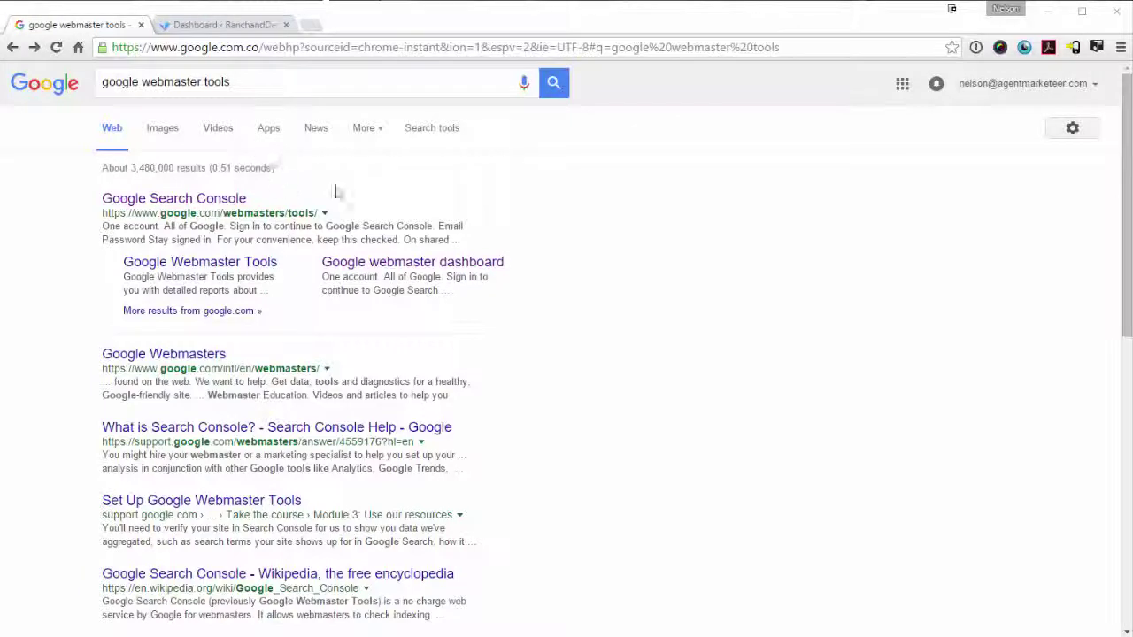
Step: Open Google Search Console from a web search for google webmaster tools, and switch to the other signed-in Google account at agentfire.com
click(253, 78)
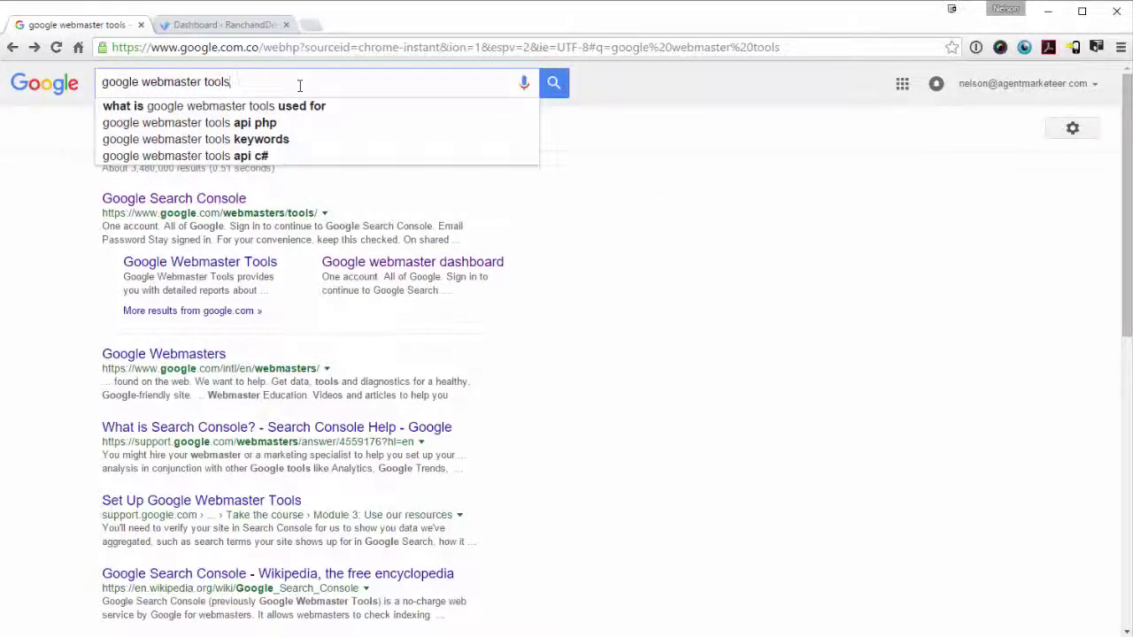
click(553, 83)
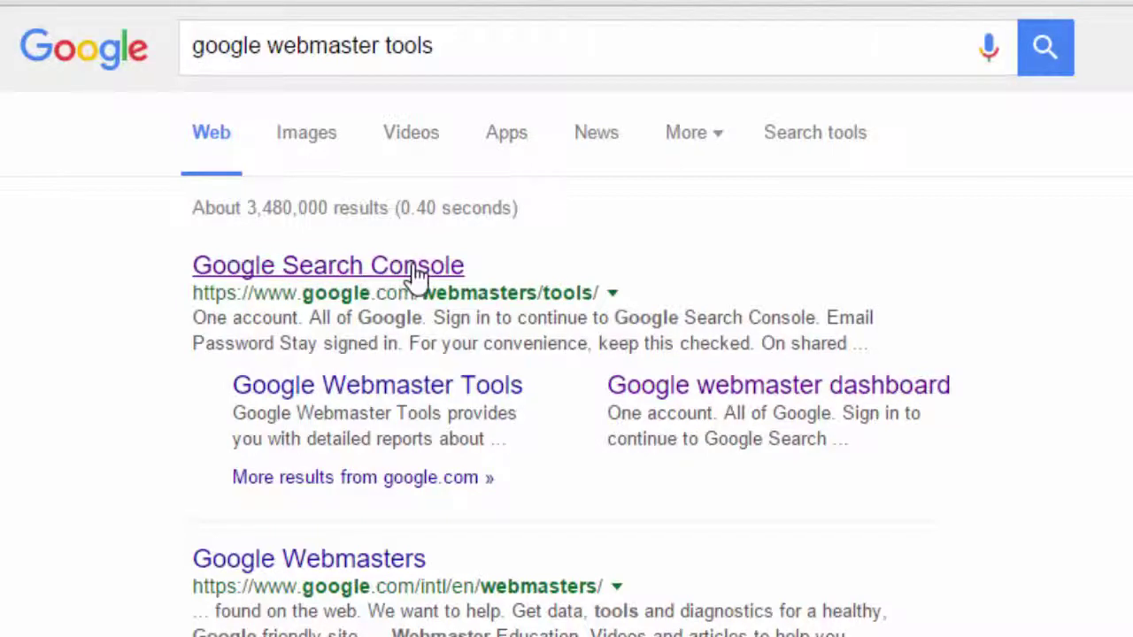
click(416, 267)
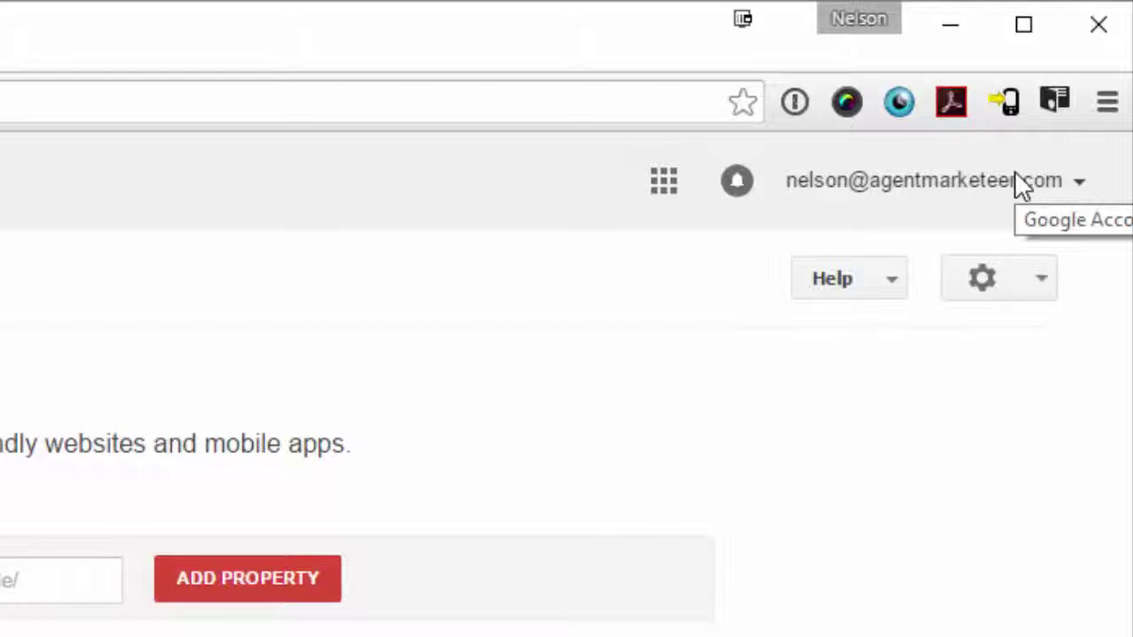
click(1014, 177)
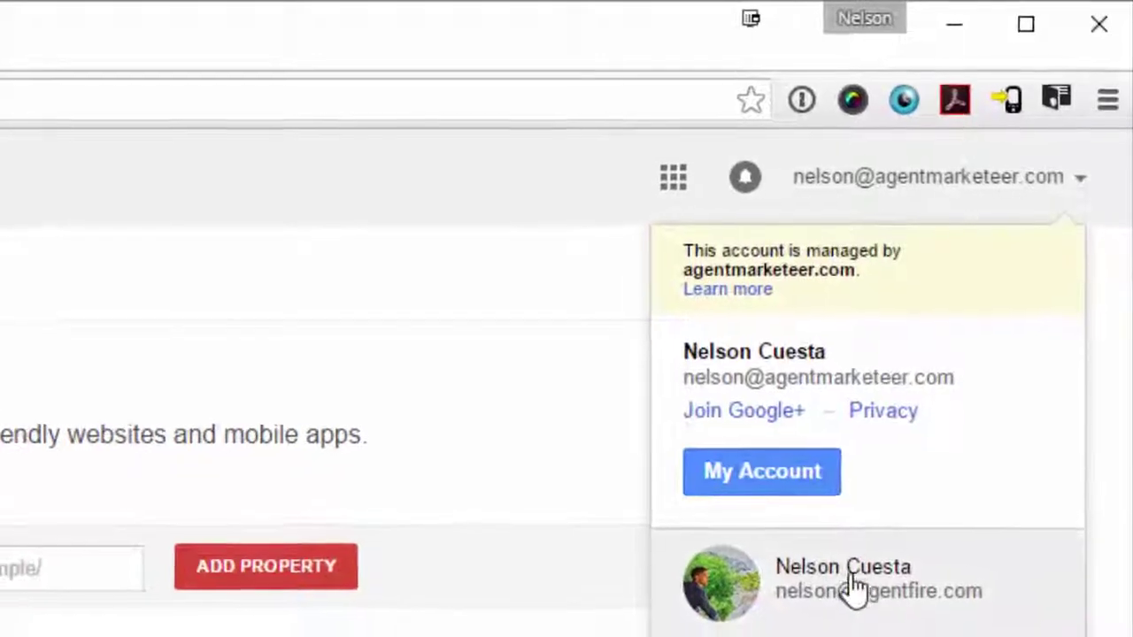
click(852, 585)
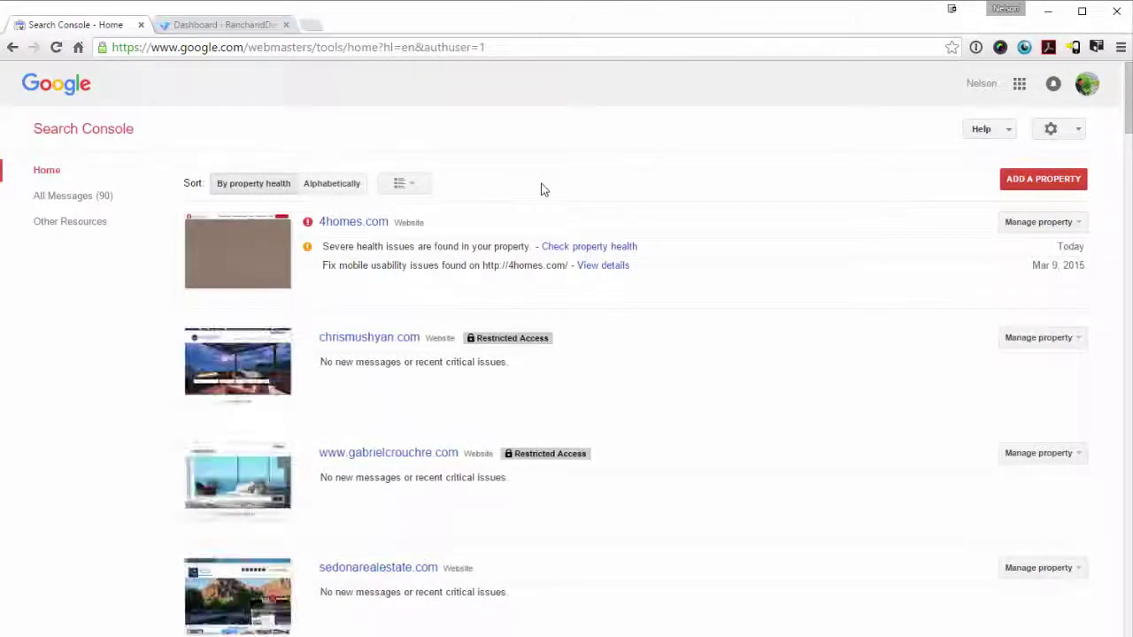
Step: Add ranchanddesert.com as a new property in Search Console and continue to its ownership verification
click(1035, 180)
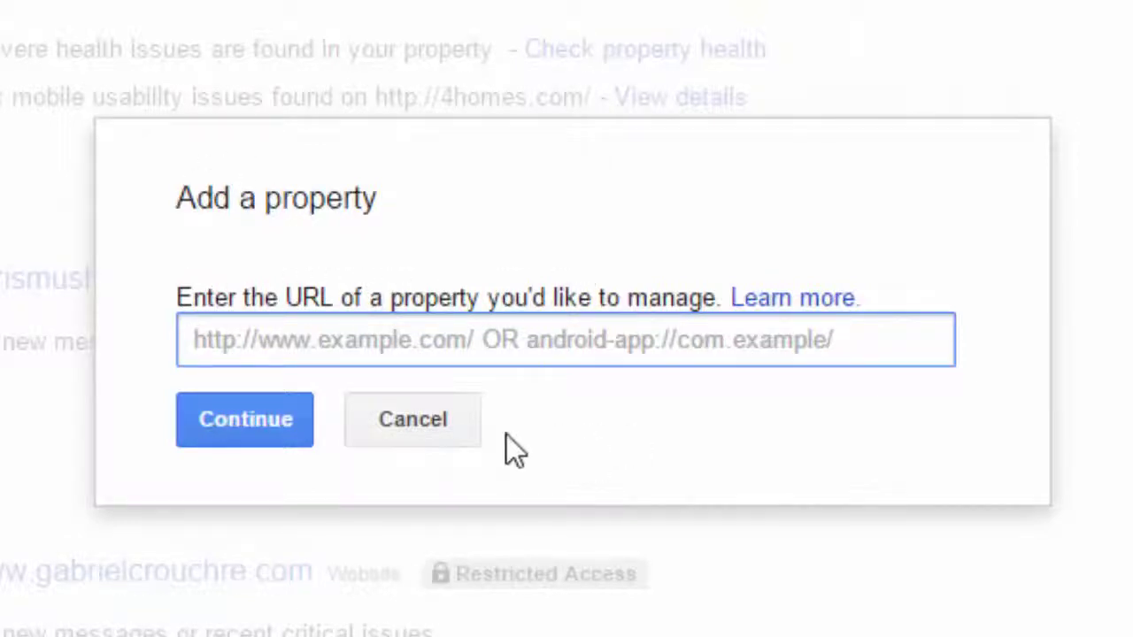
click(400, 438)
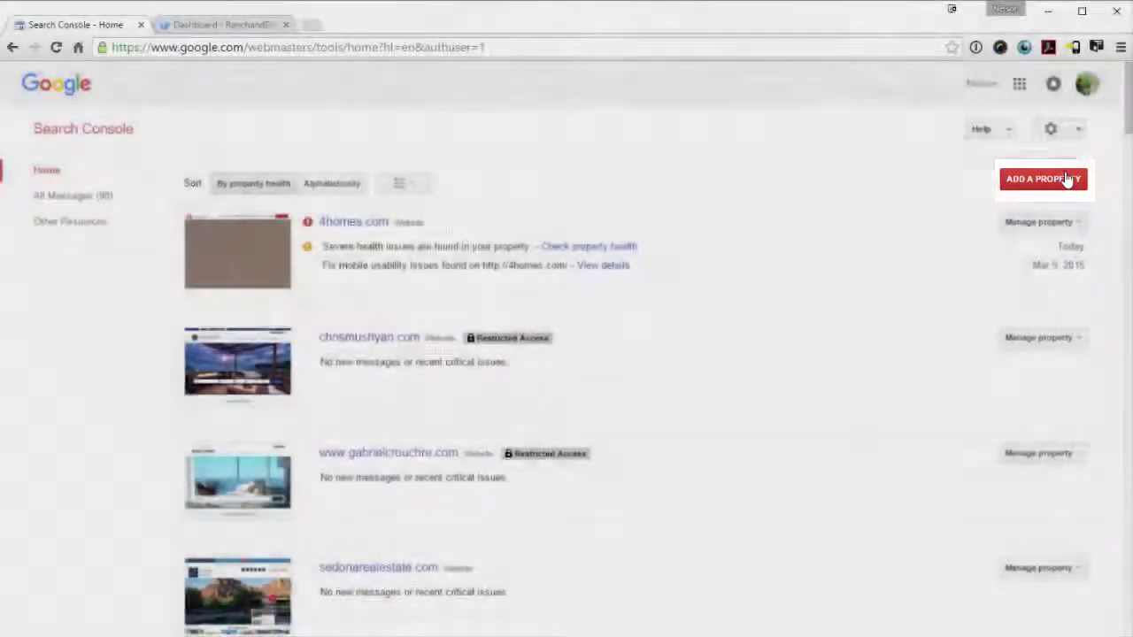
click(1067, 179)
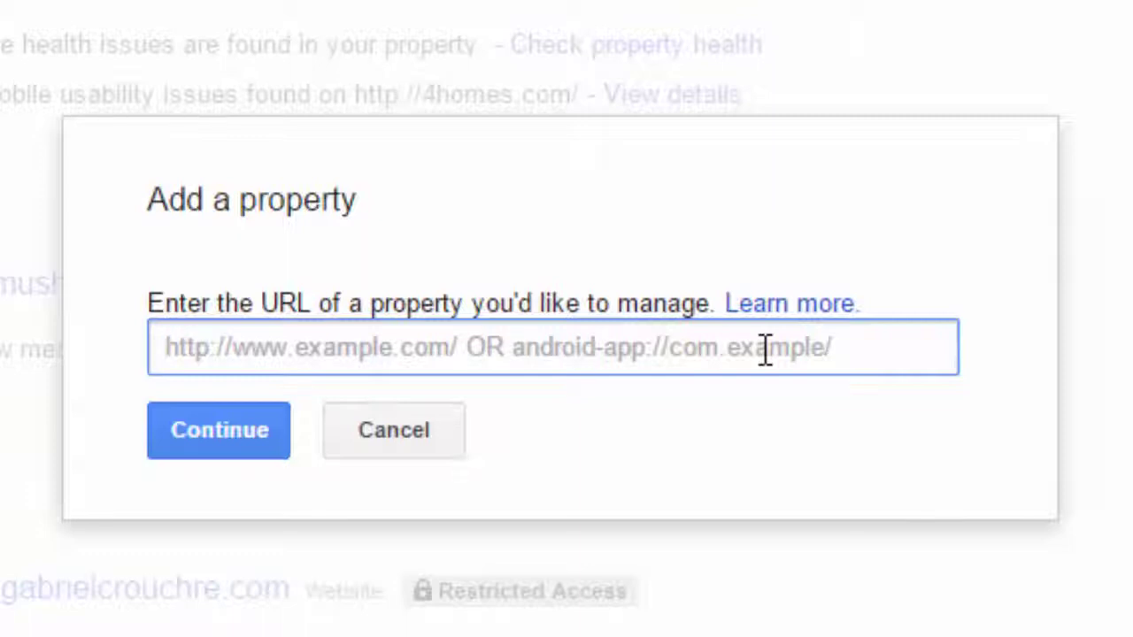
text(ranchanddesert.com)
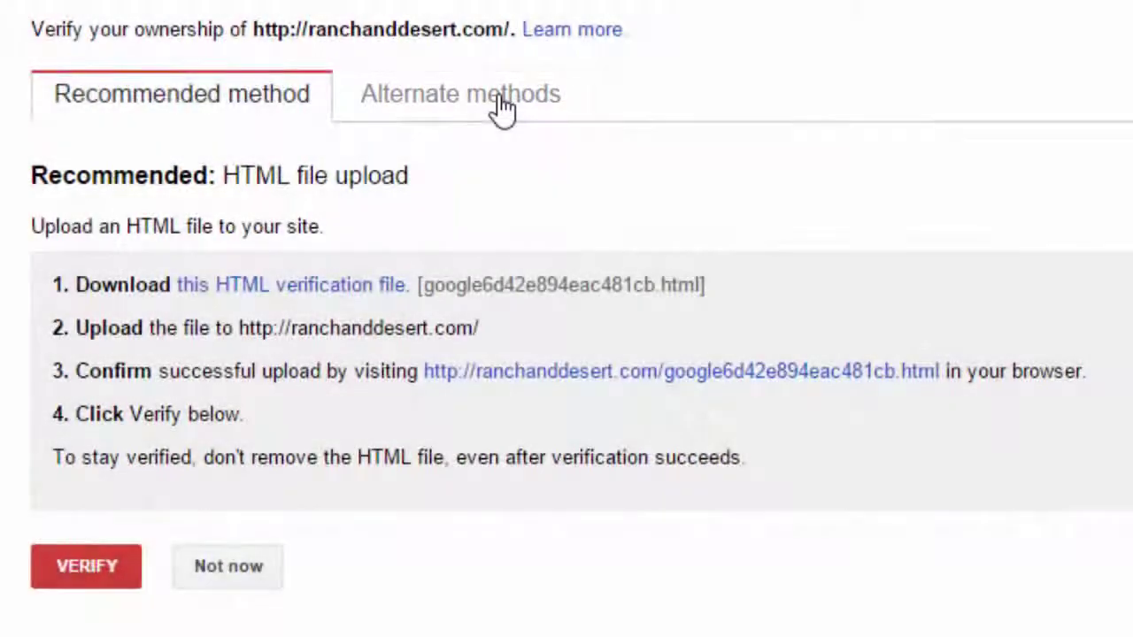
Step: Choose the HTML tag alternate verification method for ranchanddesert.com and copy the entire meta tag
click(501, 107)
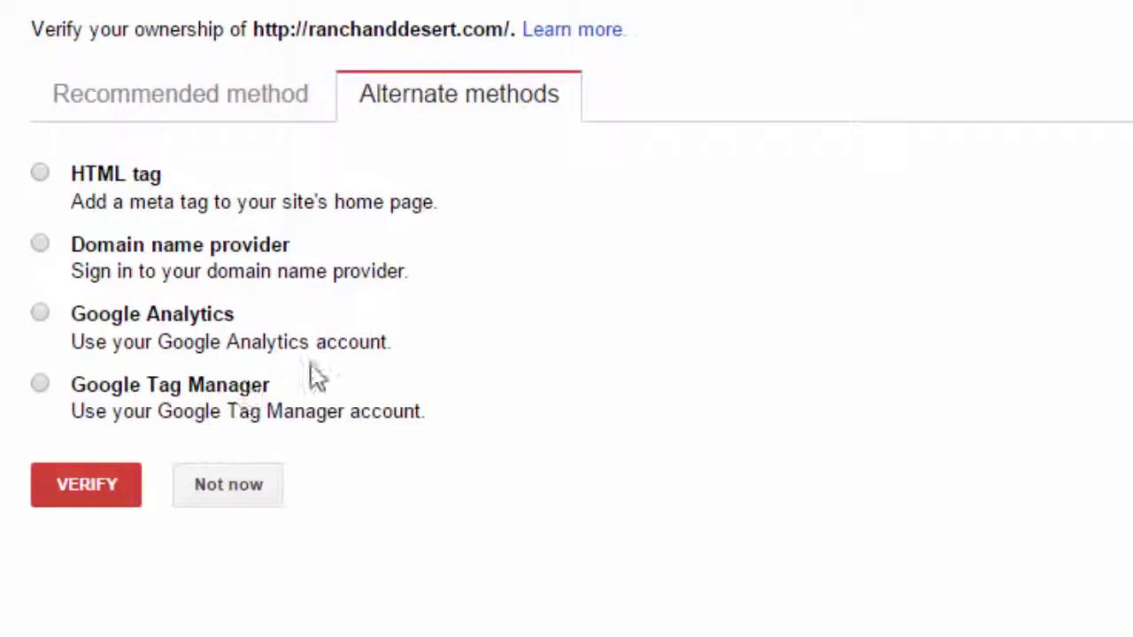
click(40, 172)
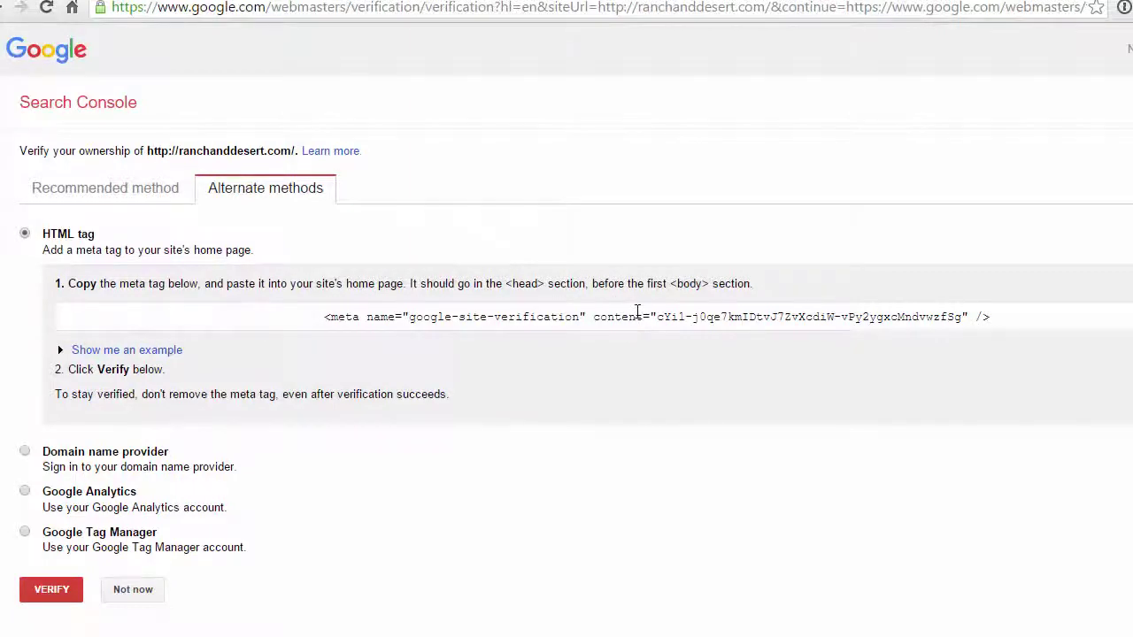
click(637, 312)
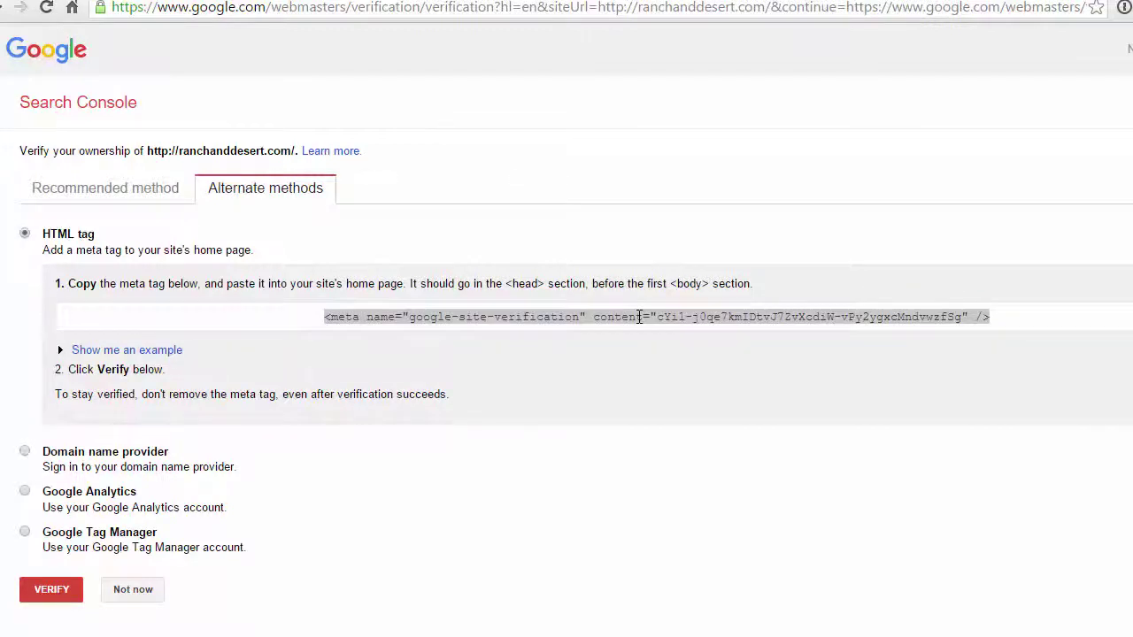
click(680, 320)
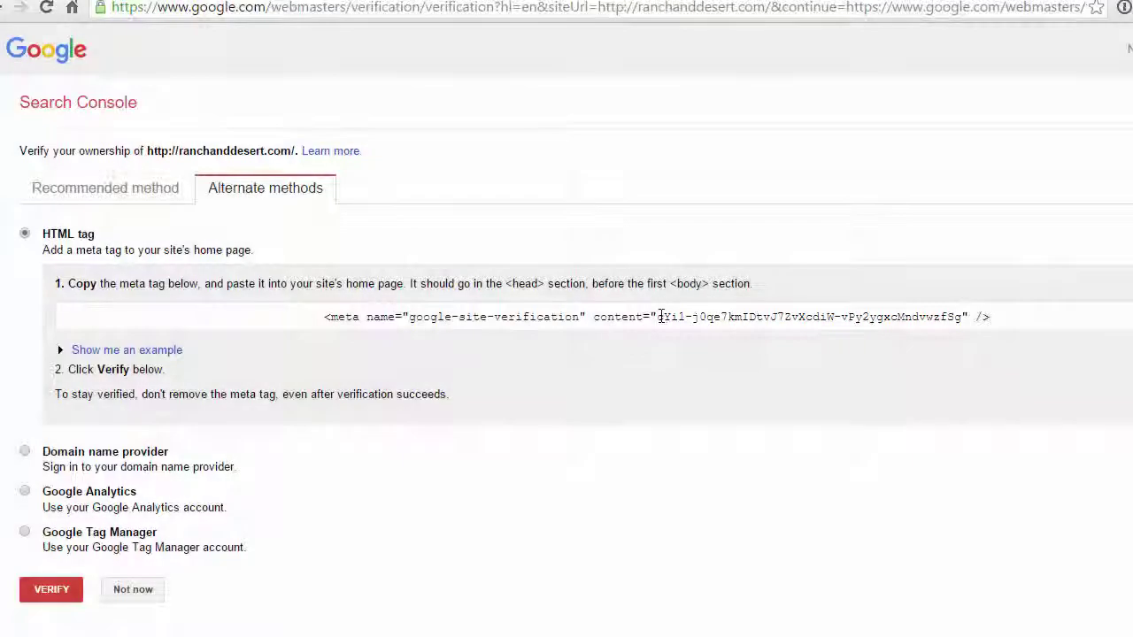
drag(659, 317, 959, 309)
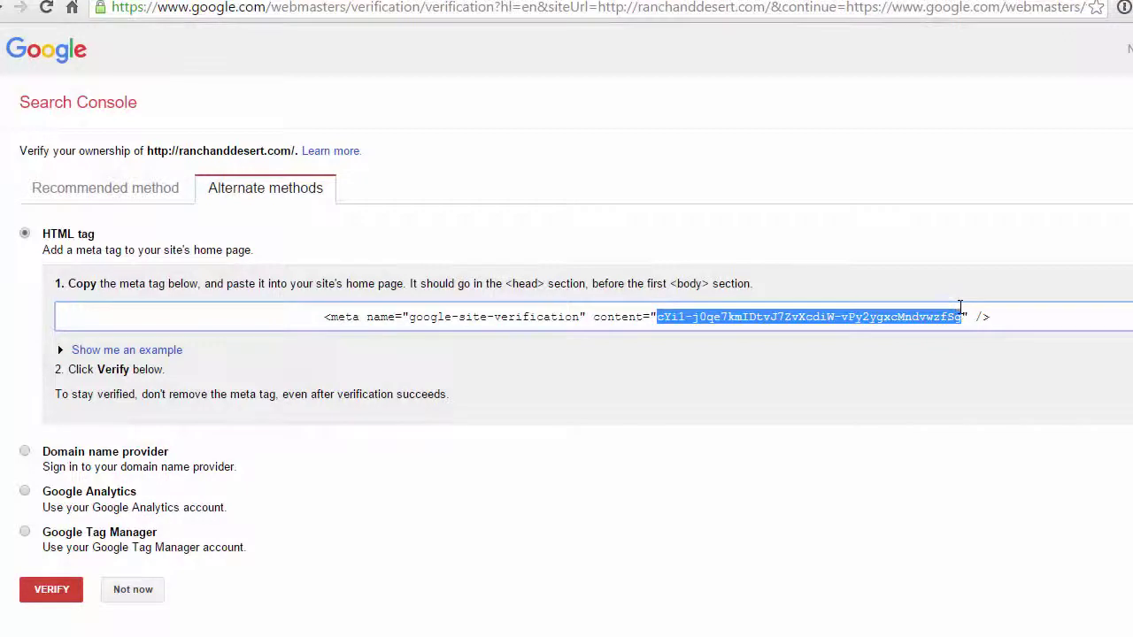
triple_click(960, 307)
key(ctrl+c)
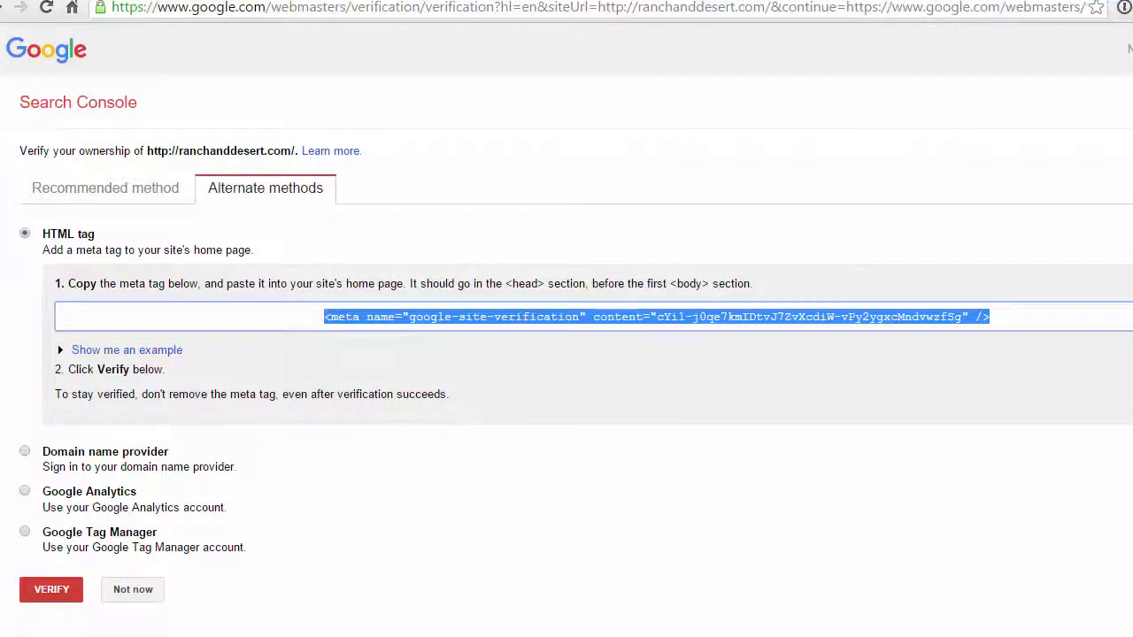
Step: Switch to Notepad, paste the meta tag, and cut only the verification code between the quotes of its content attribute
key(alt+Tab)
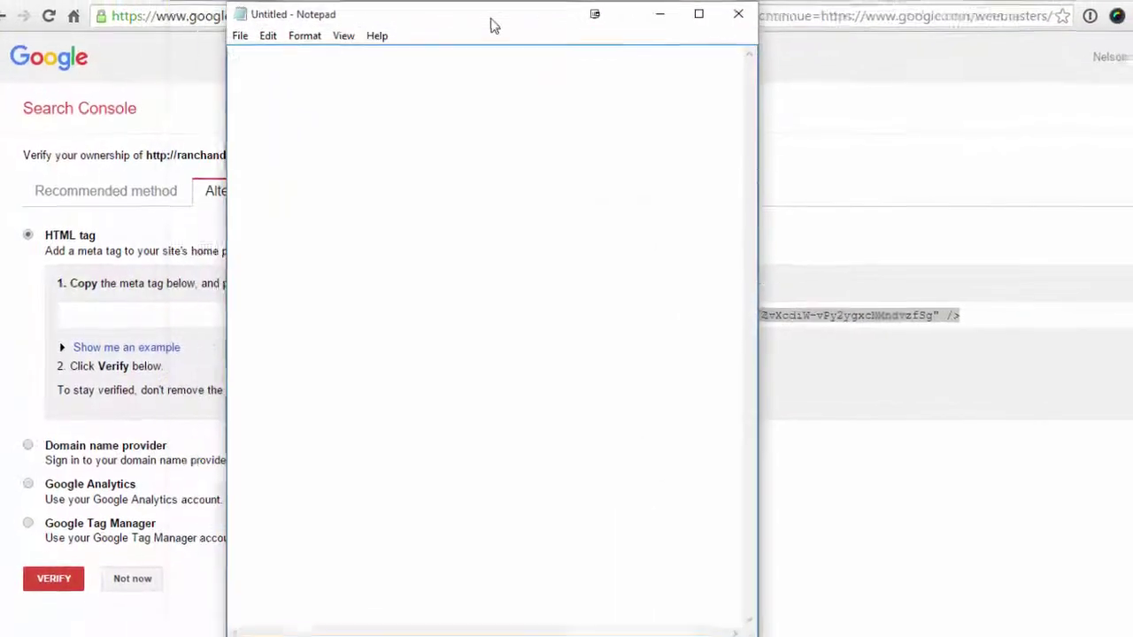
key(ctrl+v)
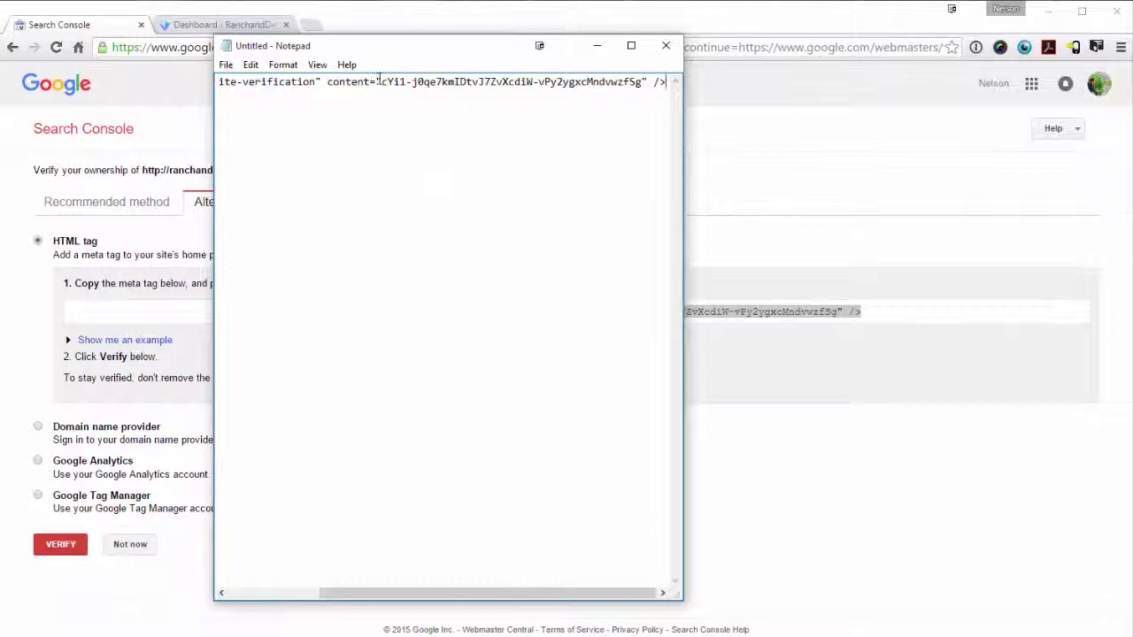
drag(381, 82, 632, 82)
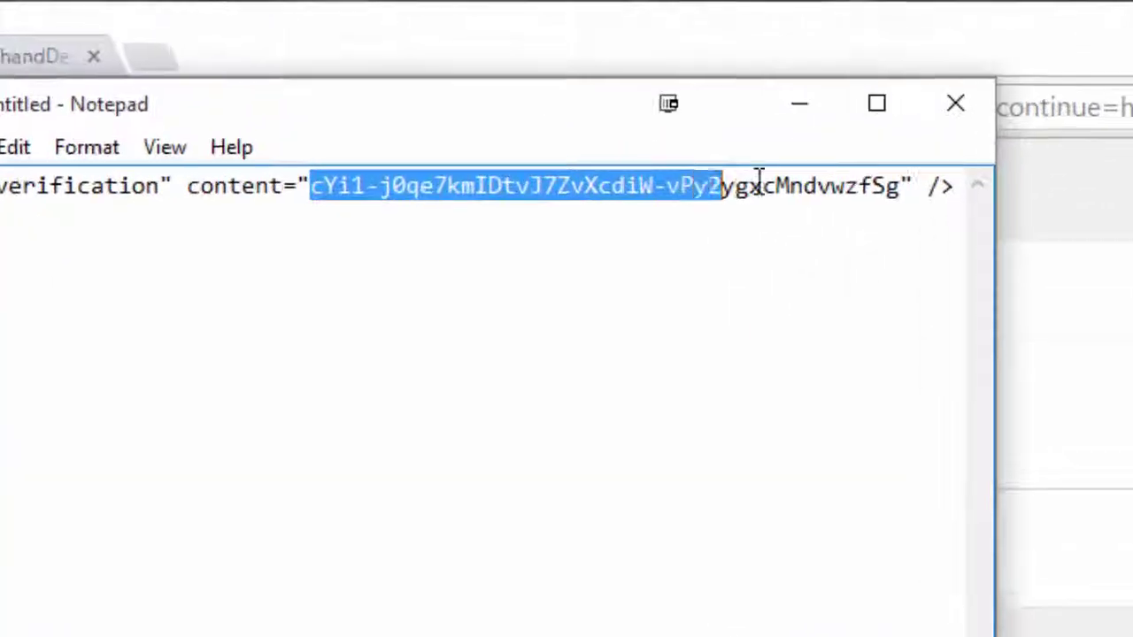
drag(1005, 215, 1008, 215)
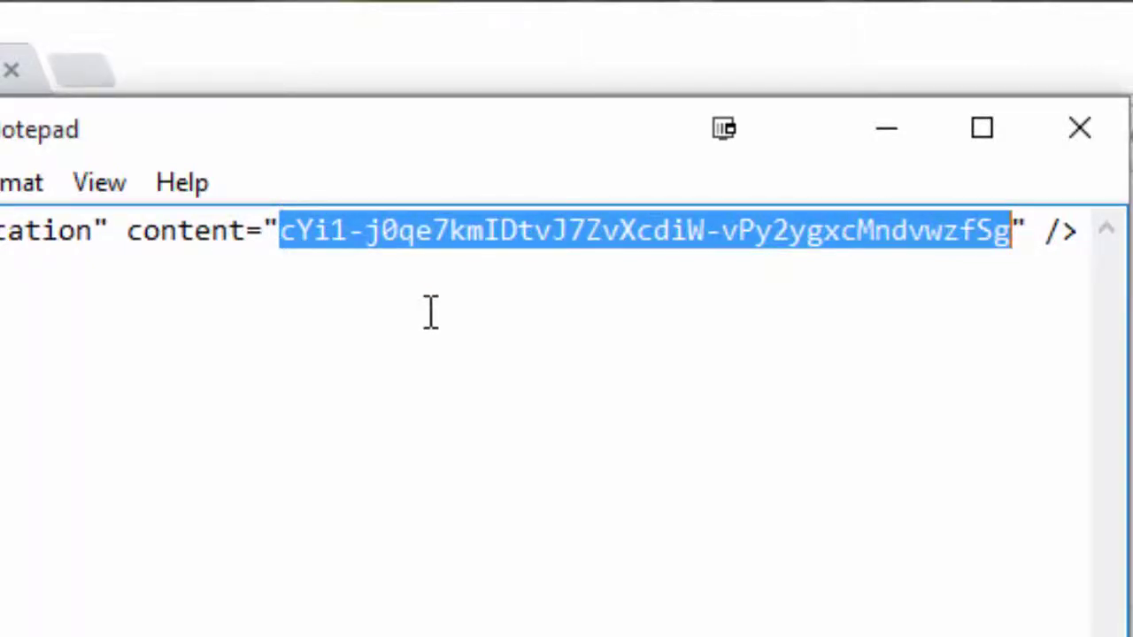
key(ctrl+x)
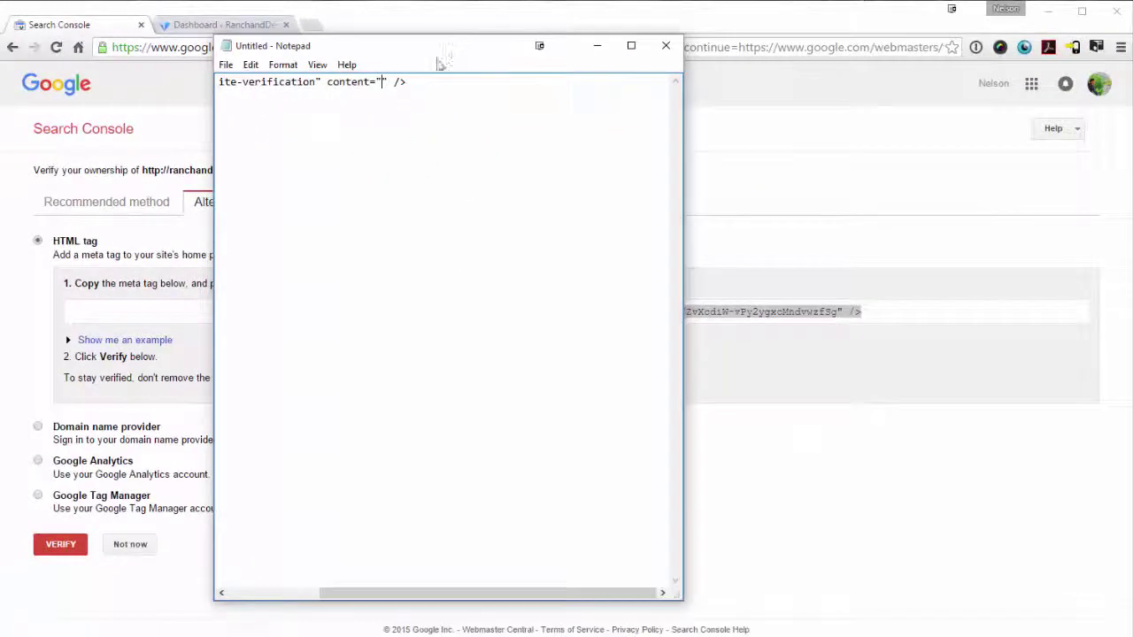
Step: Switch to the RanchandDesert WordPress dashboard in the browser and open the Webmaster Tools section of Yoast SEO's general settings
drag(440, 62, 440, 144)
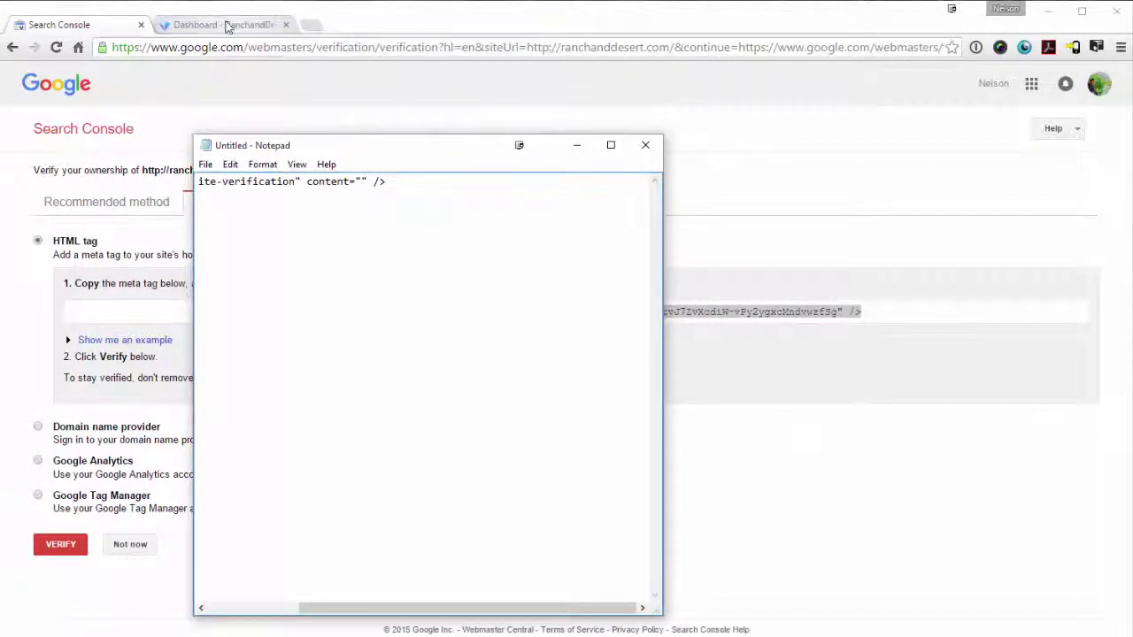
click(225, 26)
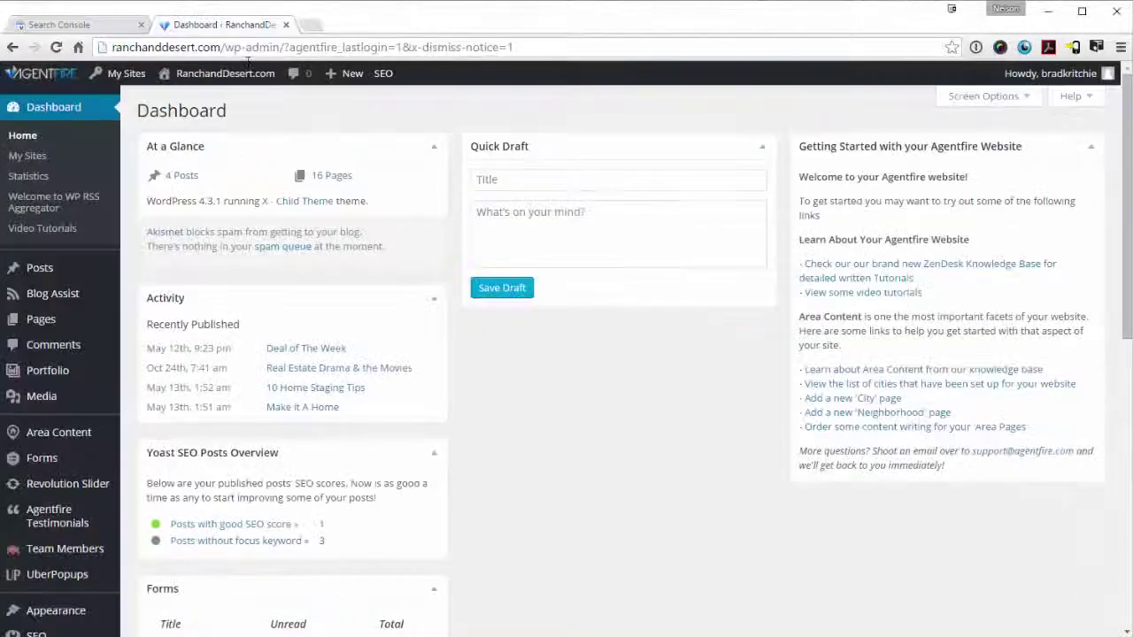
scroll(544, 387, down, 2)
scroll(555, 380, up, 2)
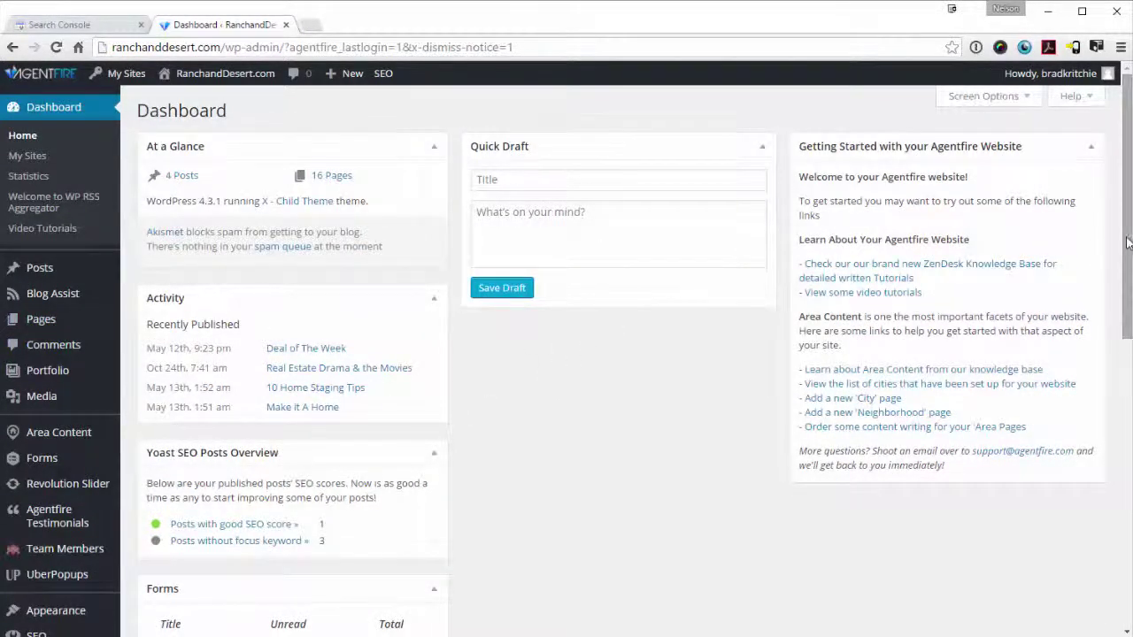
drag(1127, 242, 1127, 338)
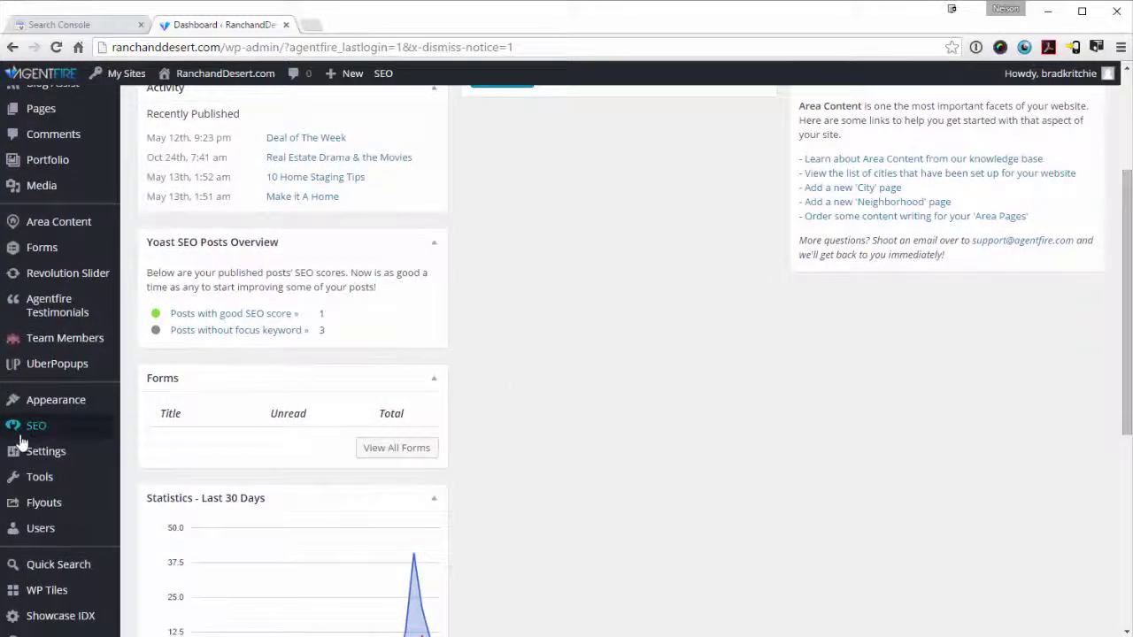
mouse_move(23, 430)
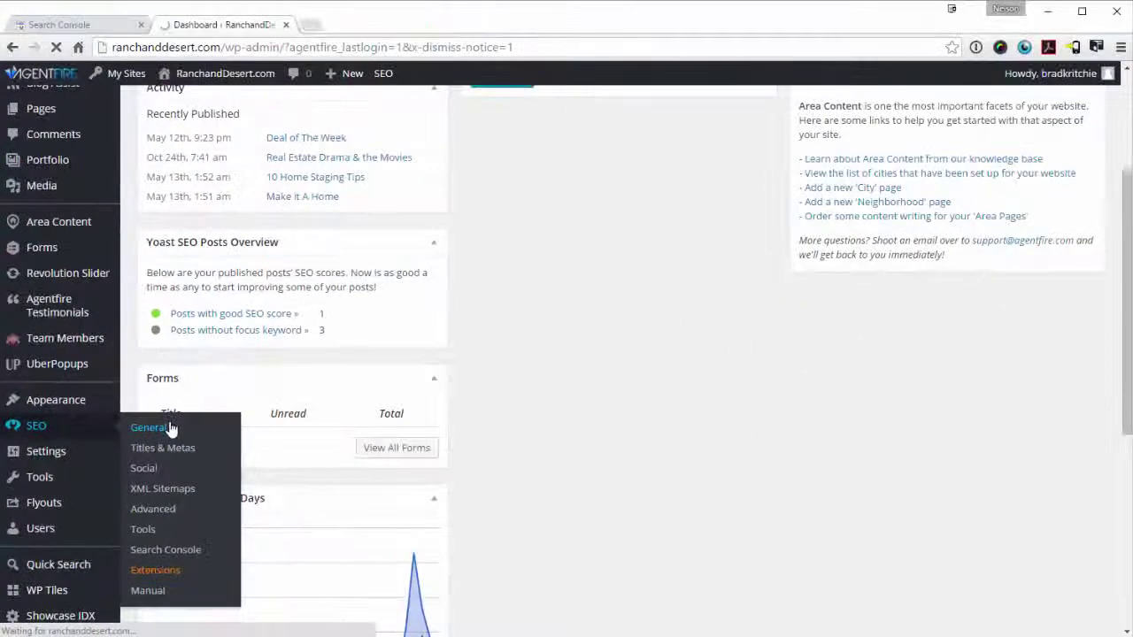
click(417, 161)
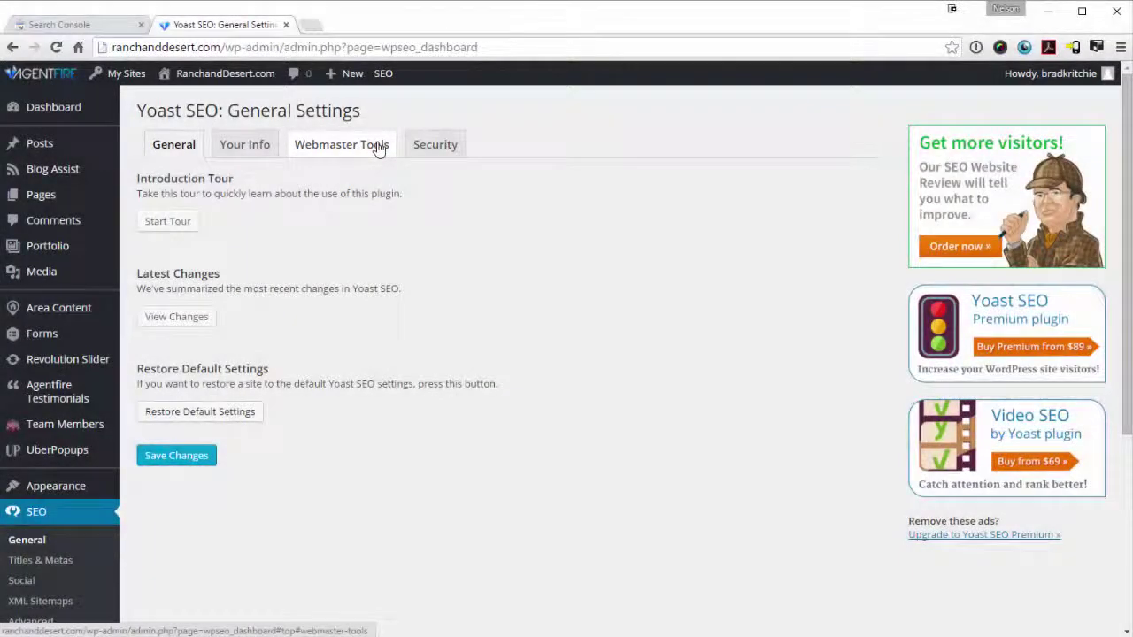
click(379, 146)
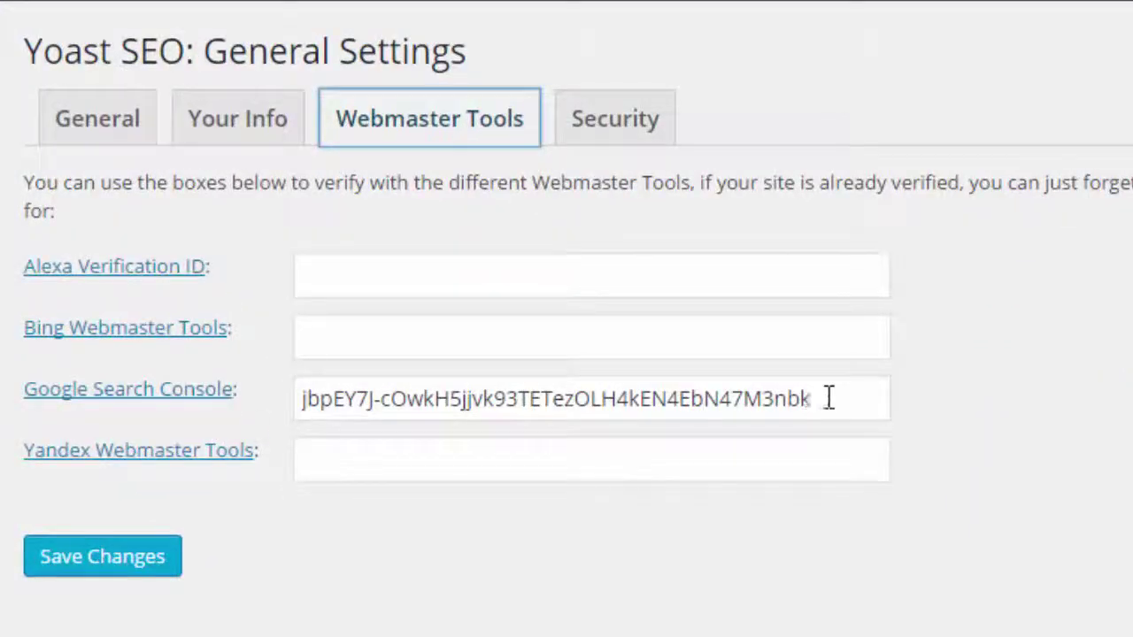
Step: Replace the Google Search Console verification code in the Yoast settings with the cut code and save the changes
drag(828, 398, 260, 430)
key(BackSpace)
key(ctrl+v)
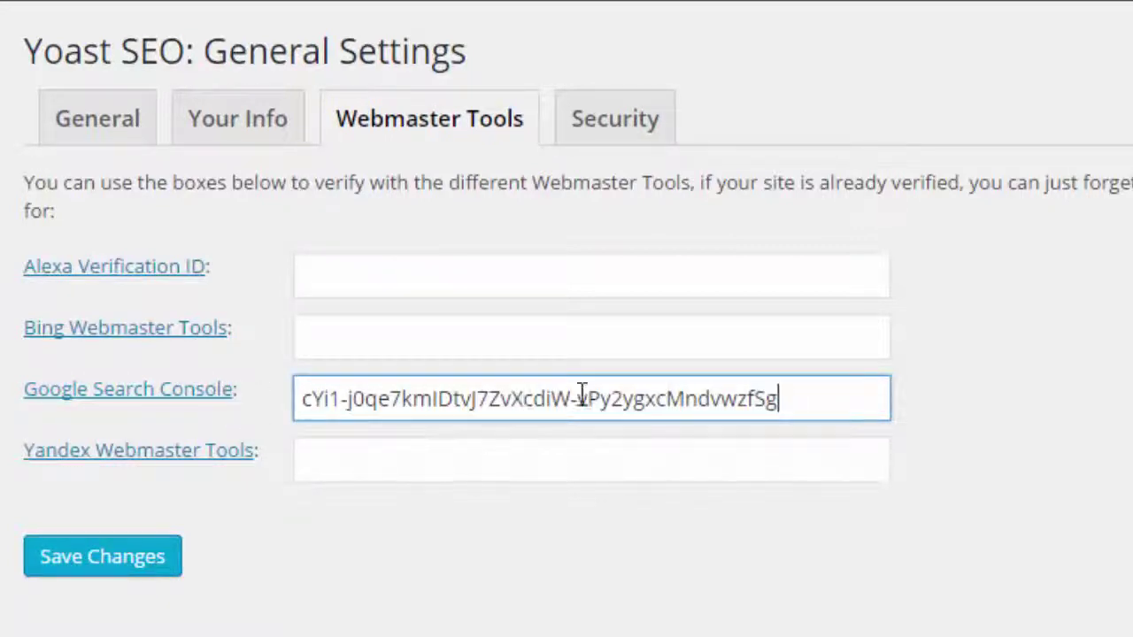
click(100, 558)
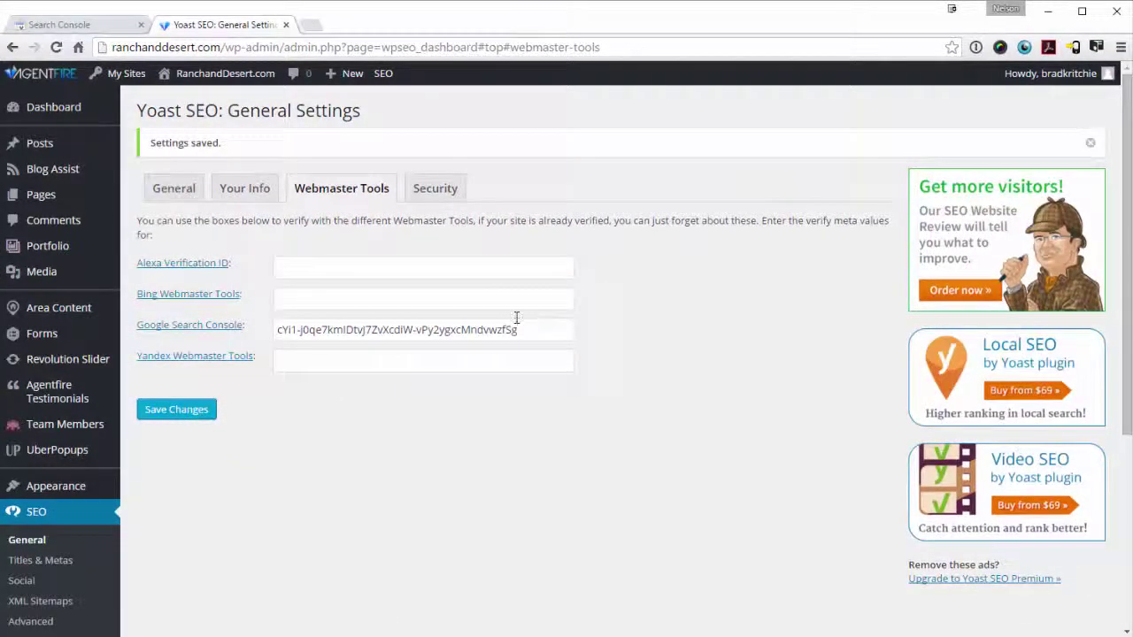
Step: Return to Search Console, verify ownership of ranchanddesert.com with the HTML tag method, and continue to the property's dashboard
click(74, 27)
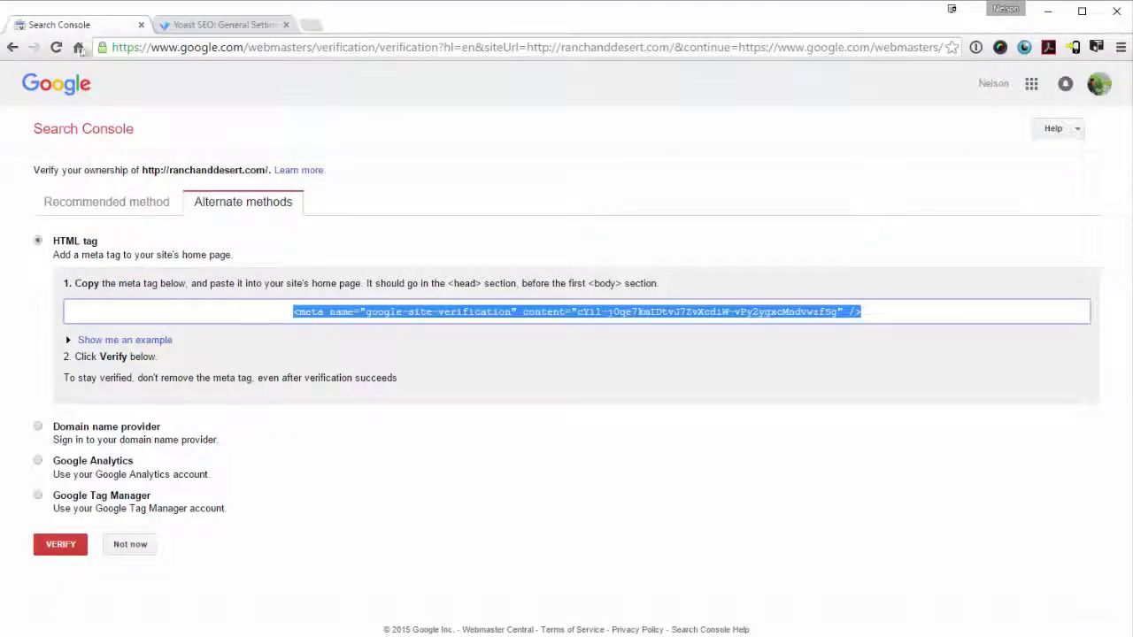
click(407, 388)
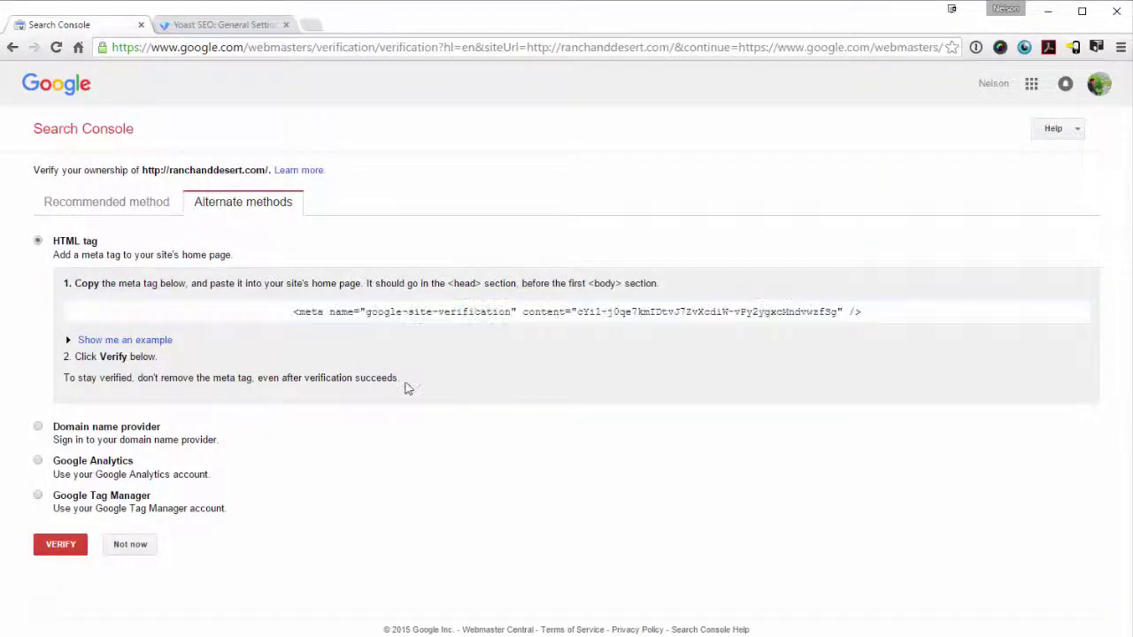
click(61, 554)
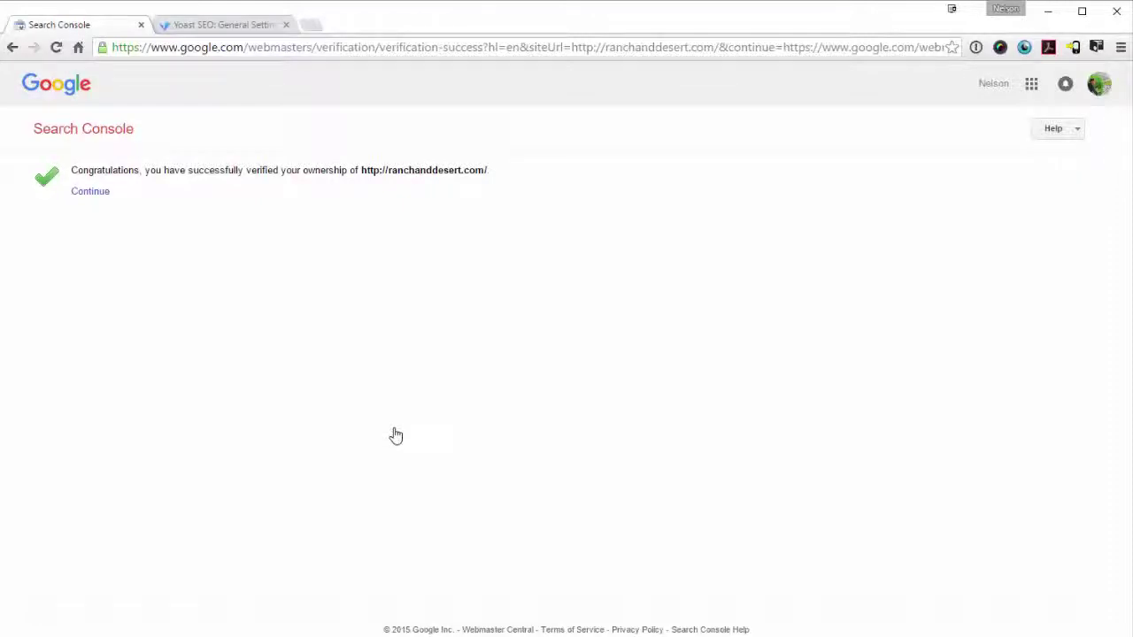
click(90, 193)
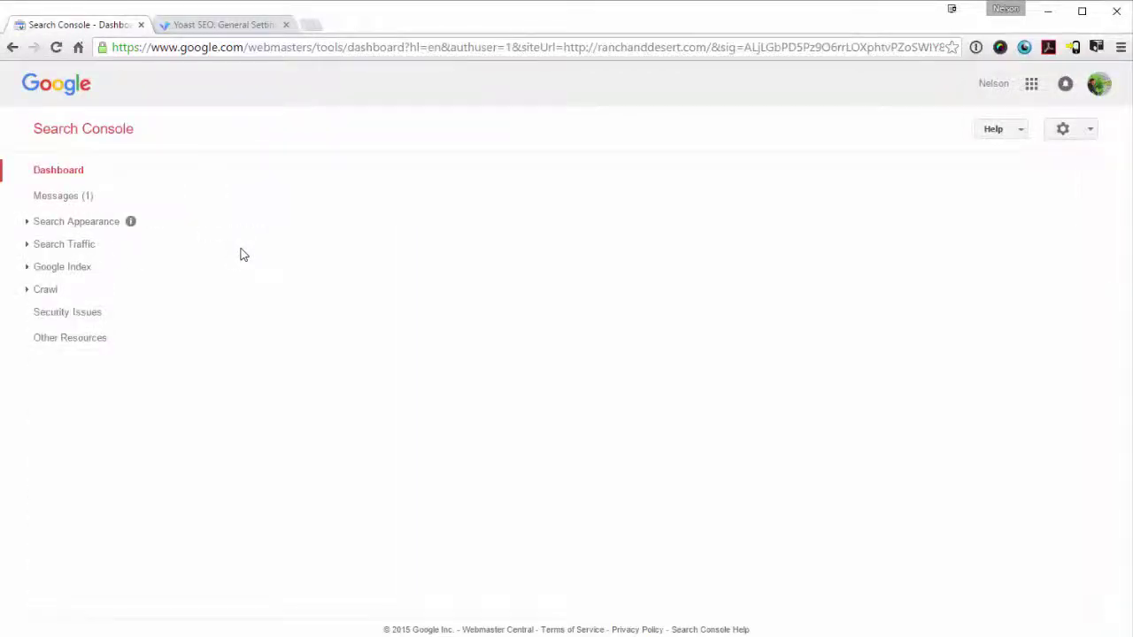